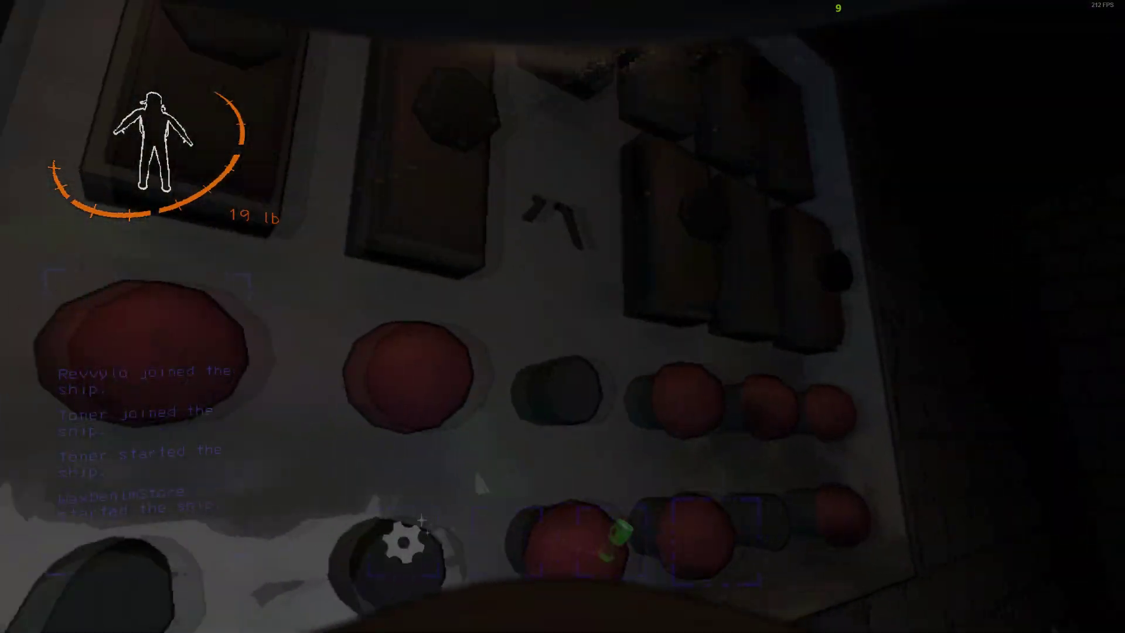
key("w")
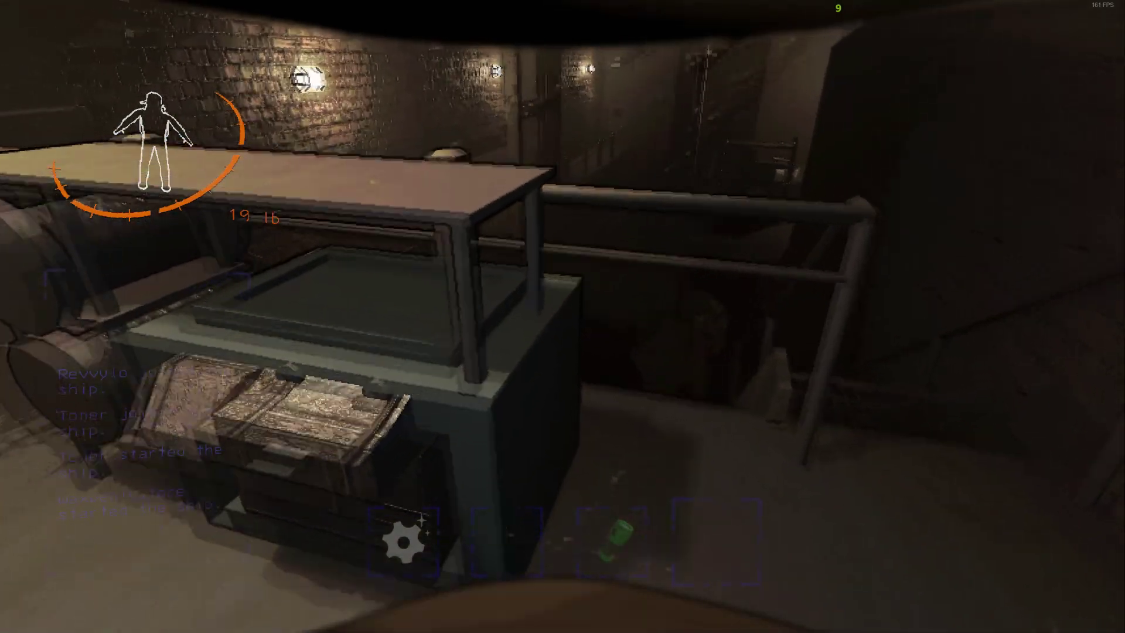
key("w")
key("w")
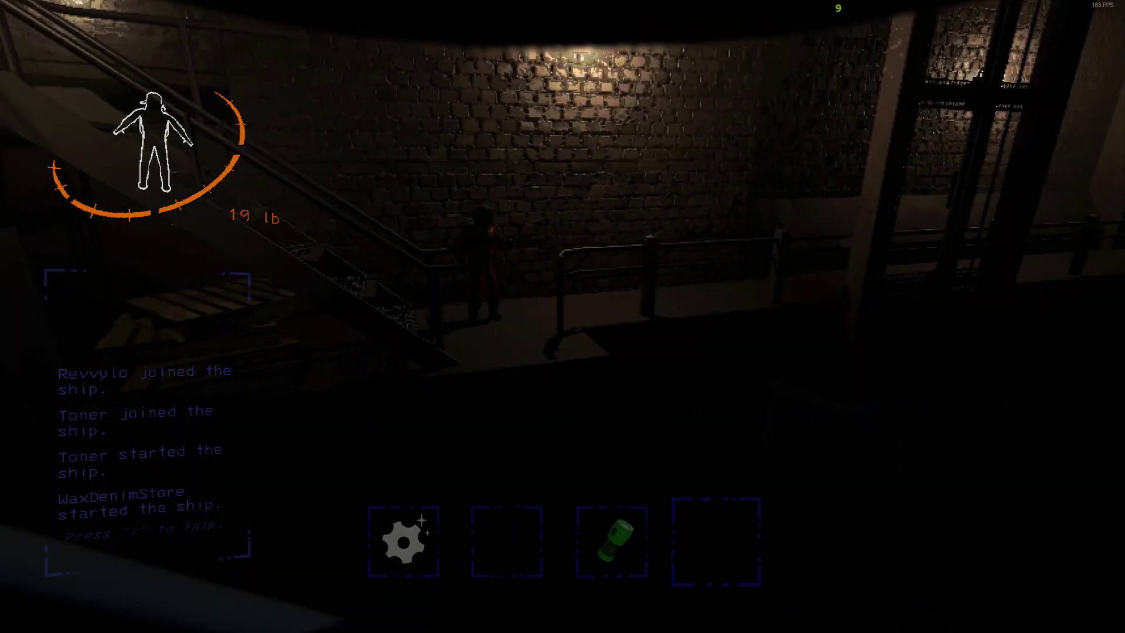
key("w")
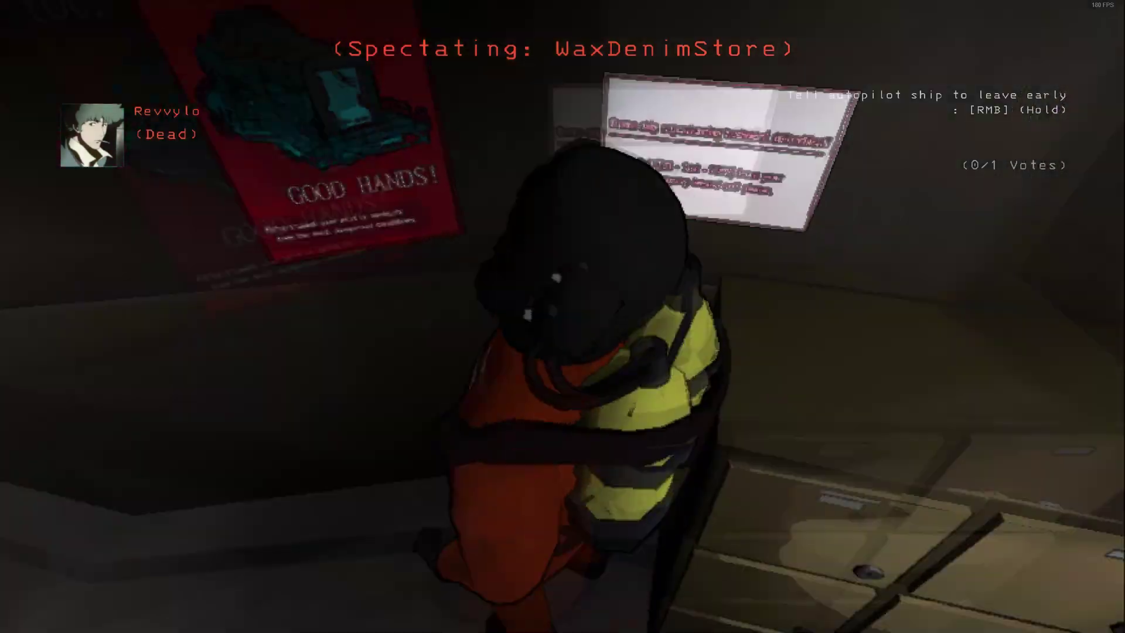
left_click(562, 317)
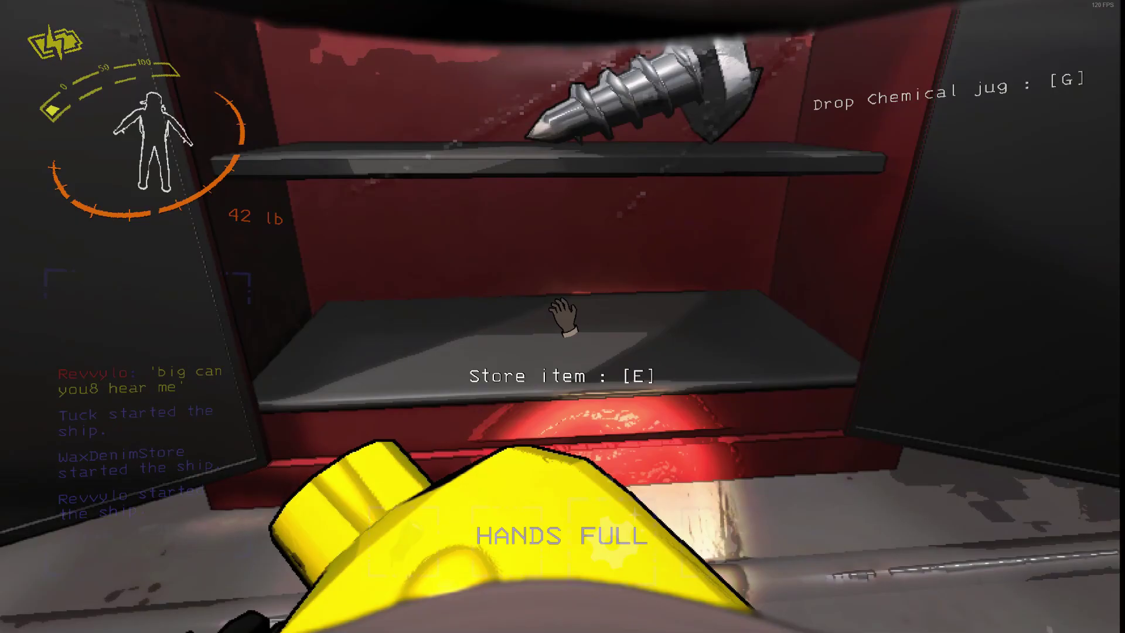
key("g")
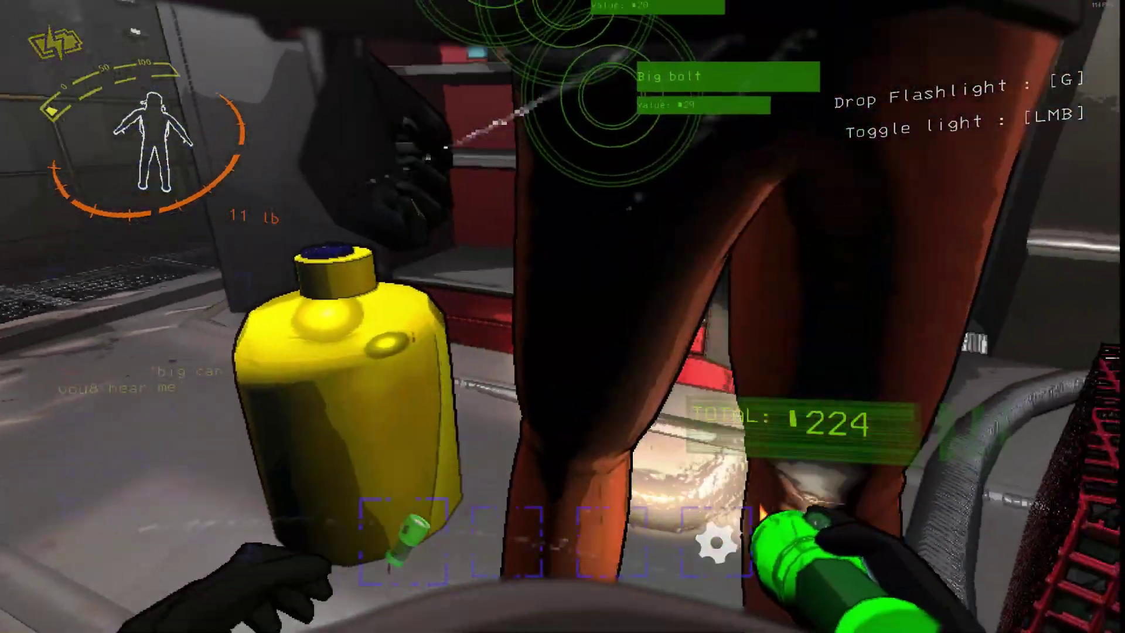
scroll(563, 316, "down", 1)
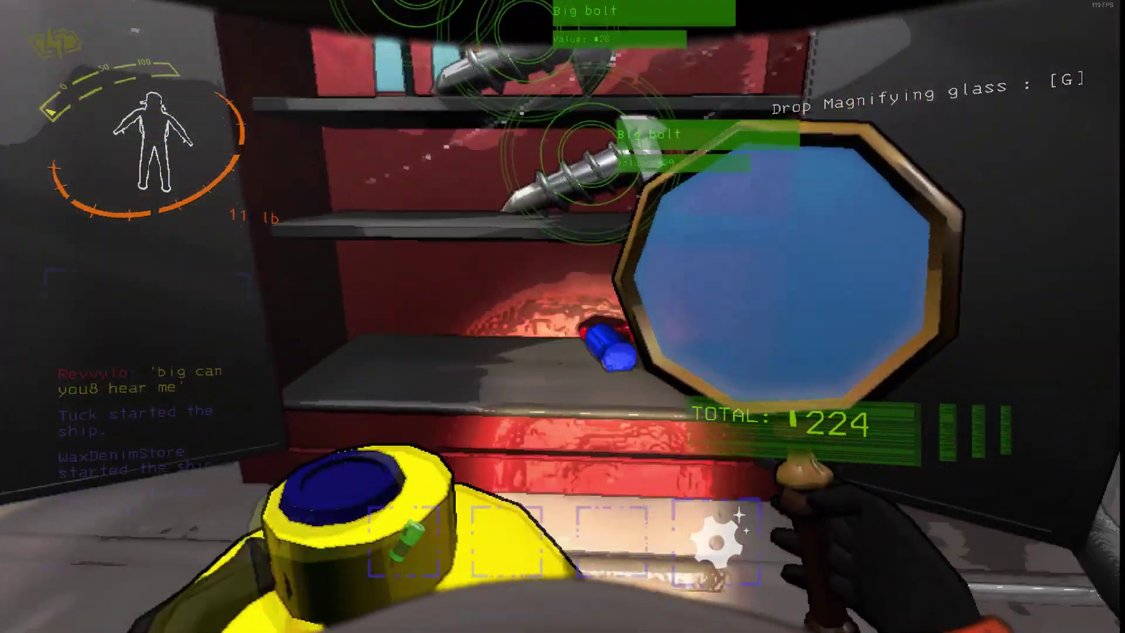
key("e")
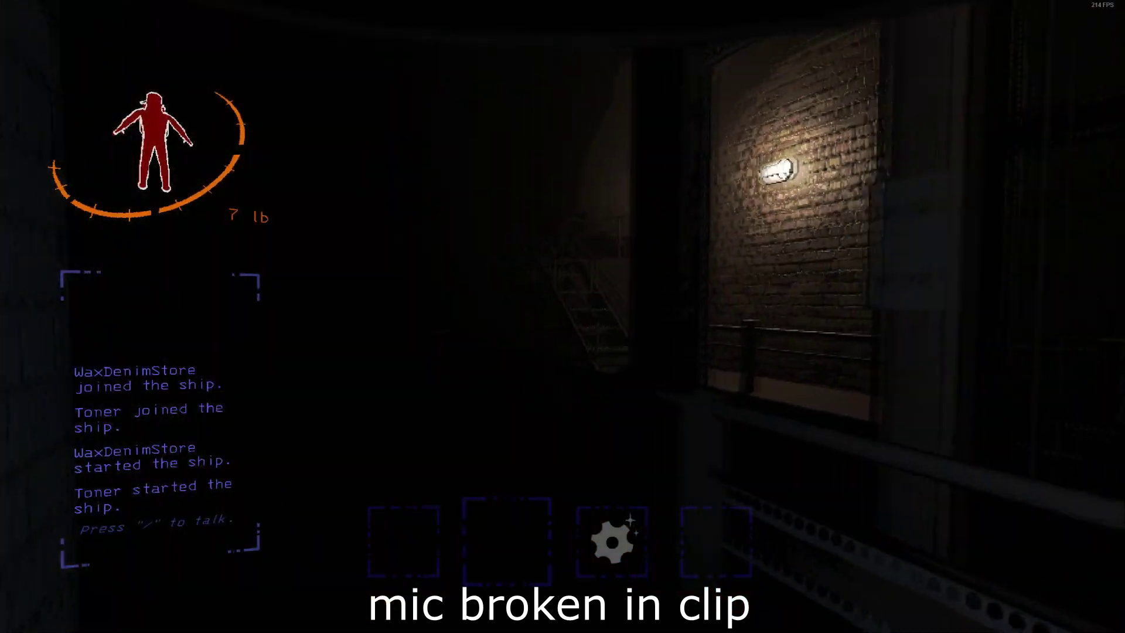
key("g")
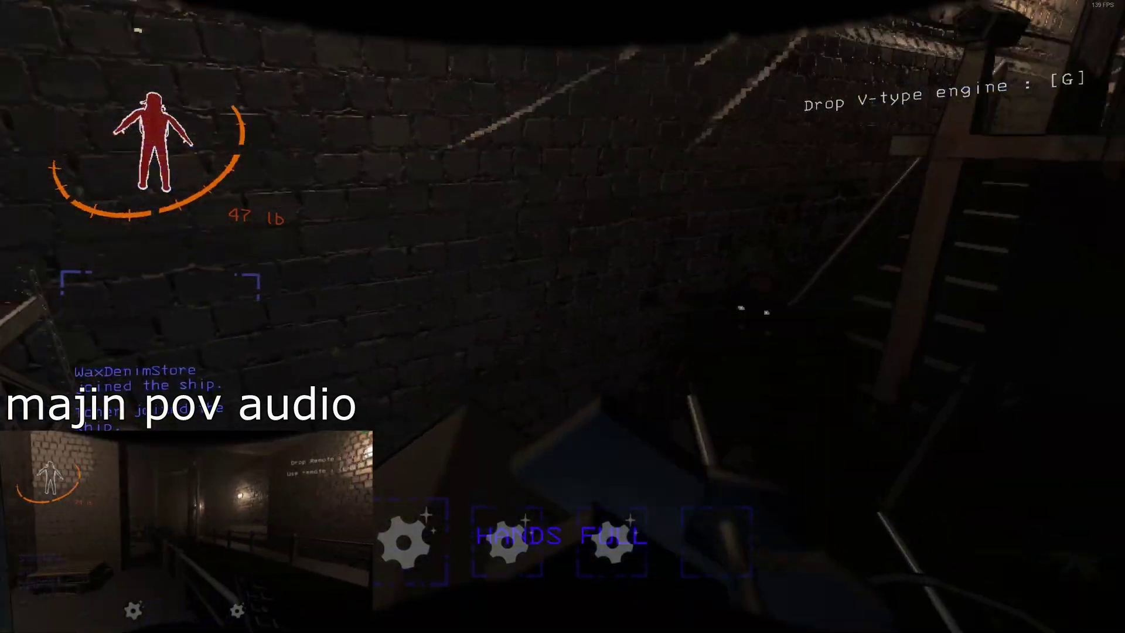
key("g")
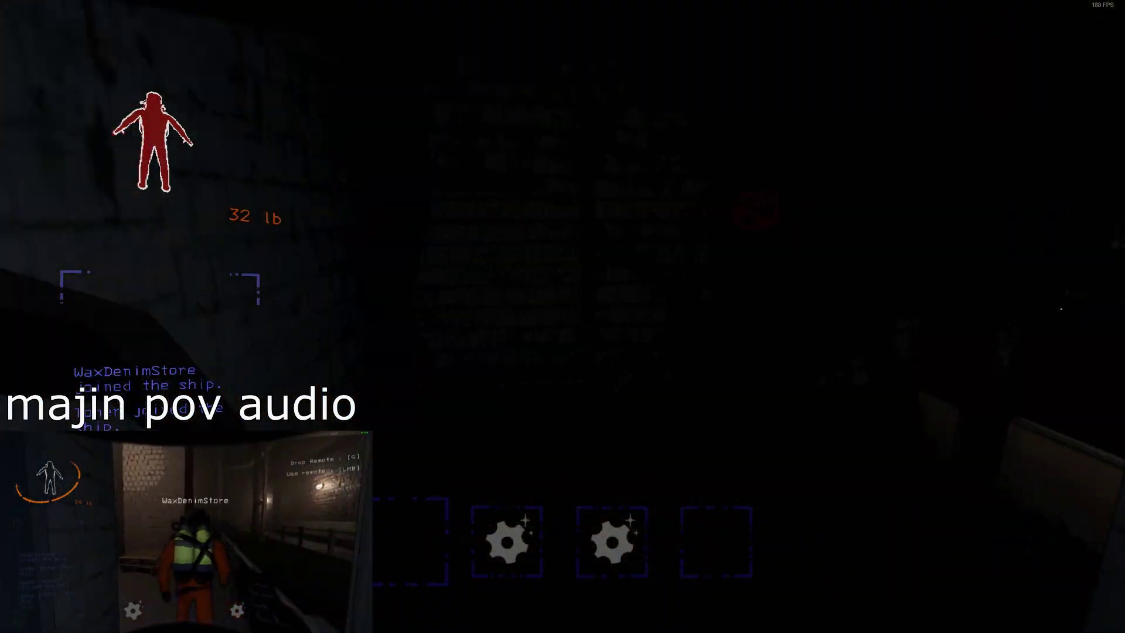
key("e")
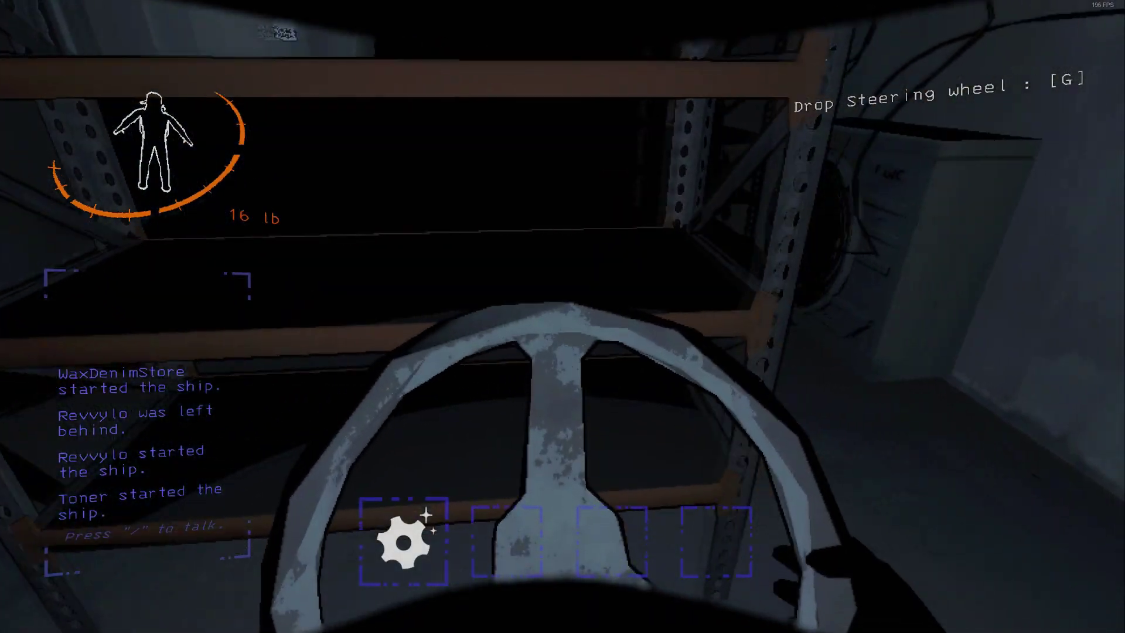
key("e")
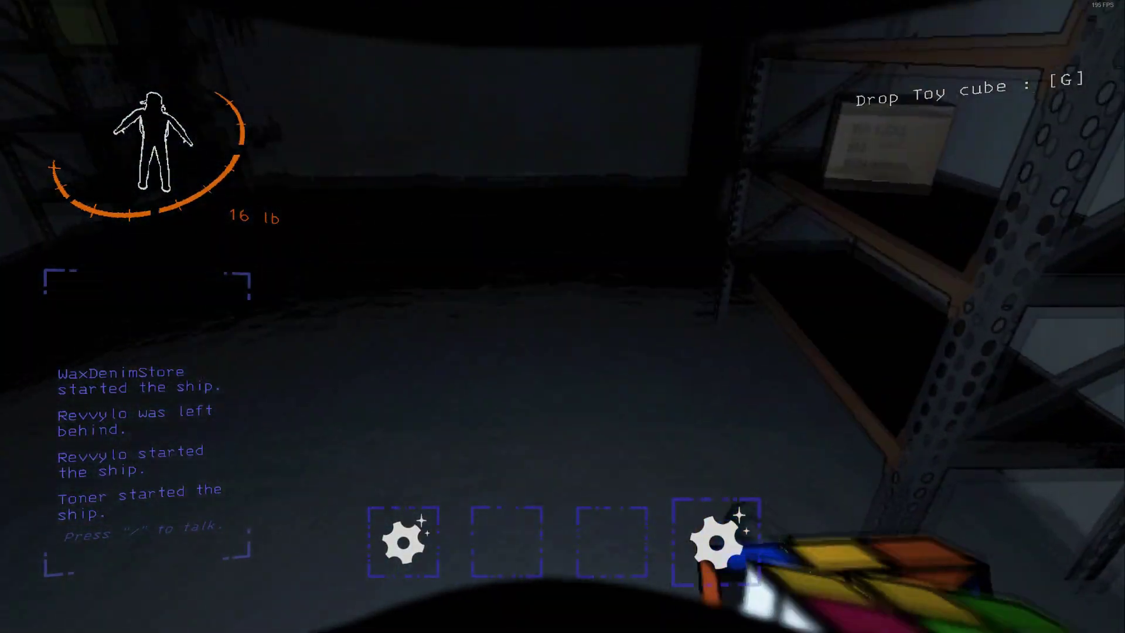
key("g")
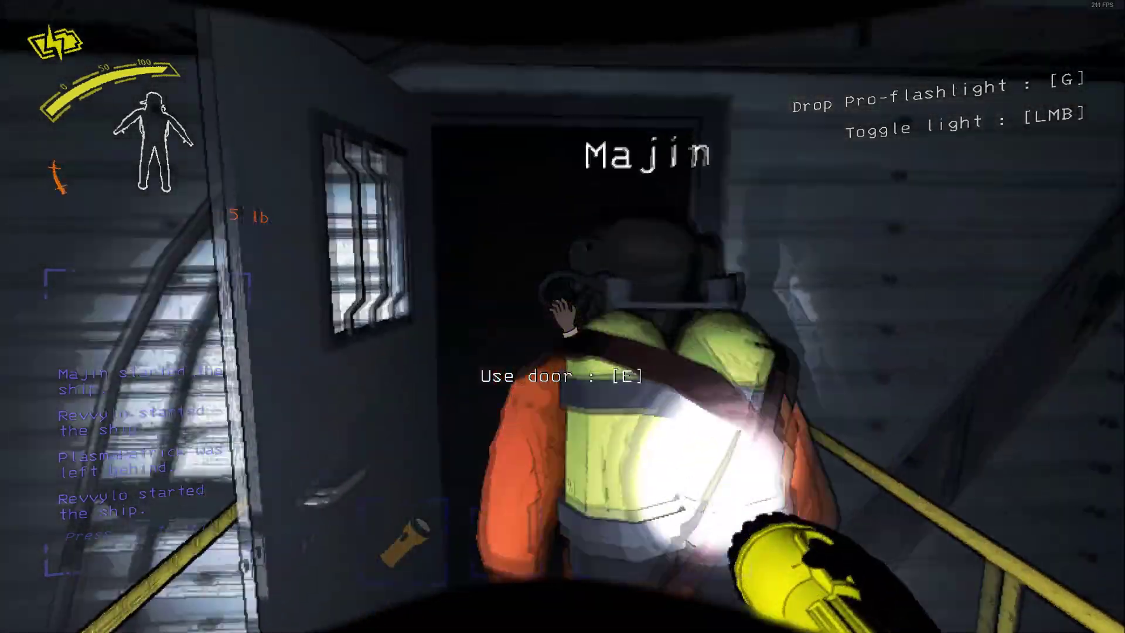
left_click_drag(563, 317, 791, 264)
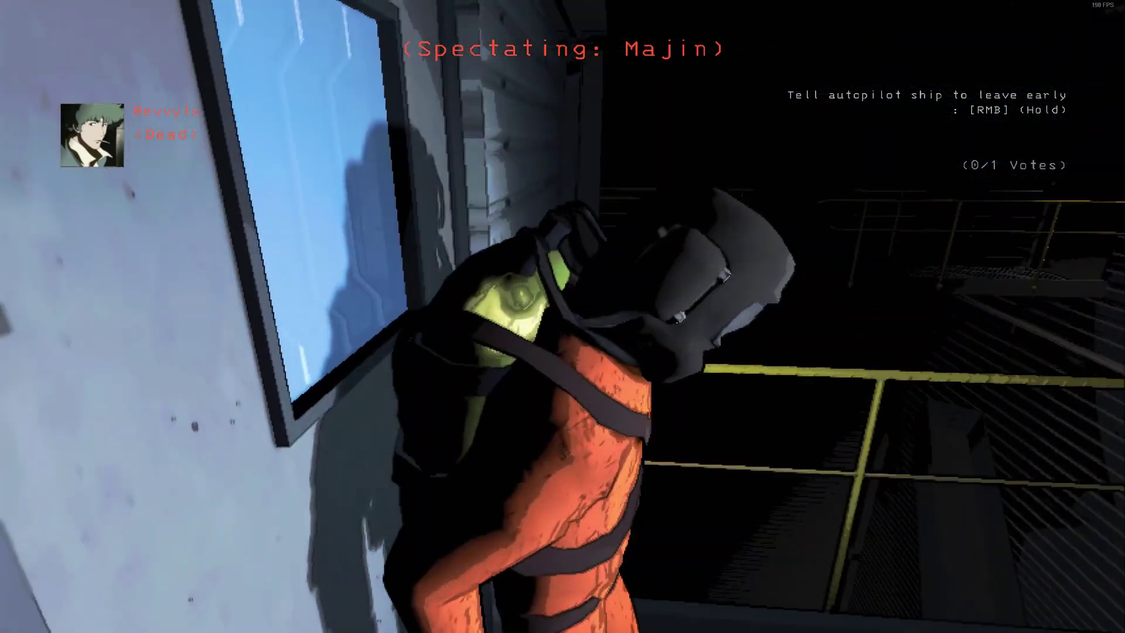
left_click(563, 316)
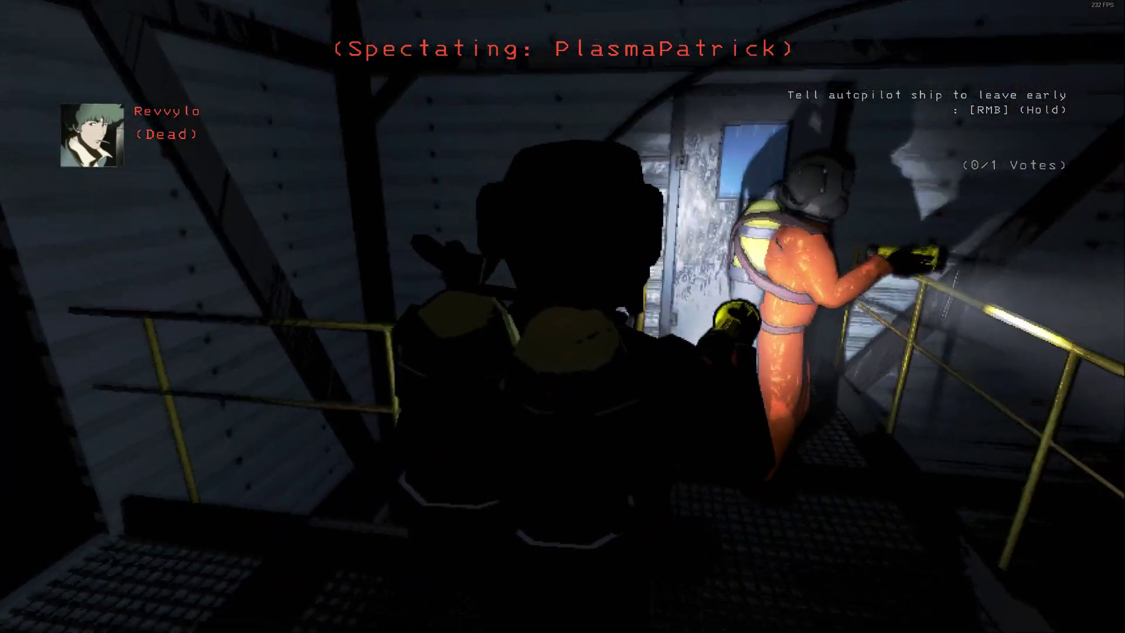